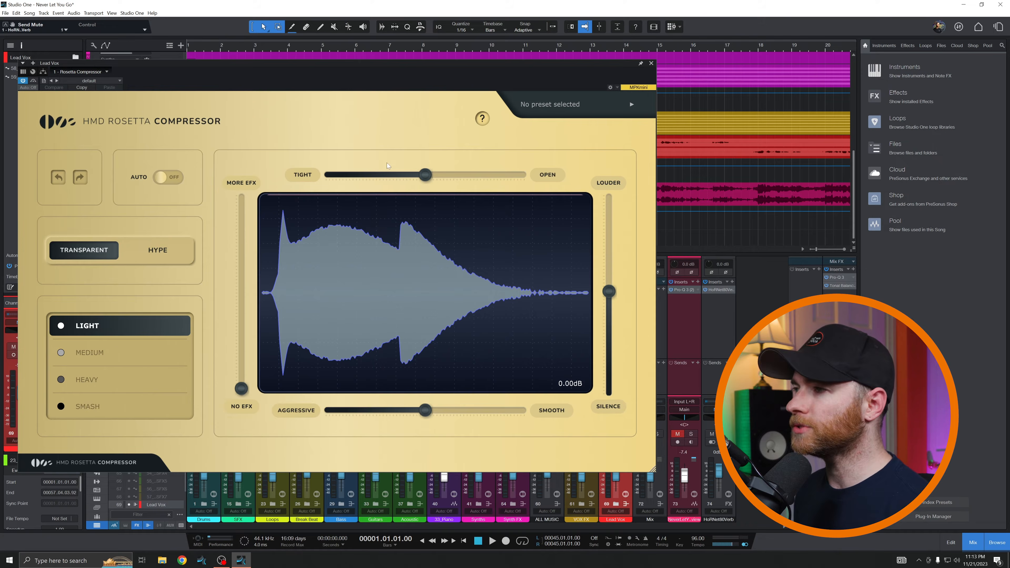
# Raise the compressor's effect amount in two stages to just under halfway
pyautogui.moveTo(428, 180)
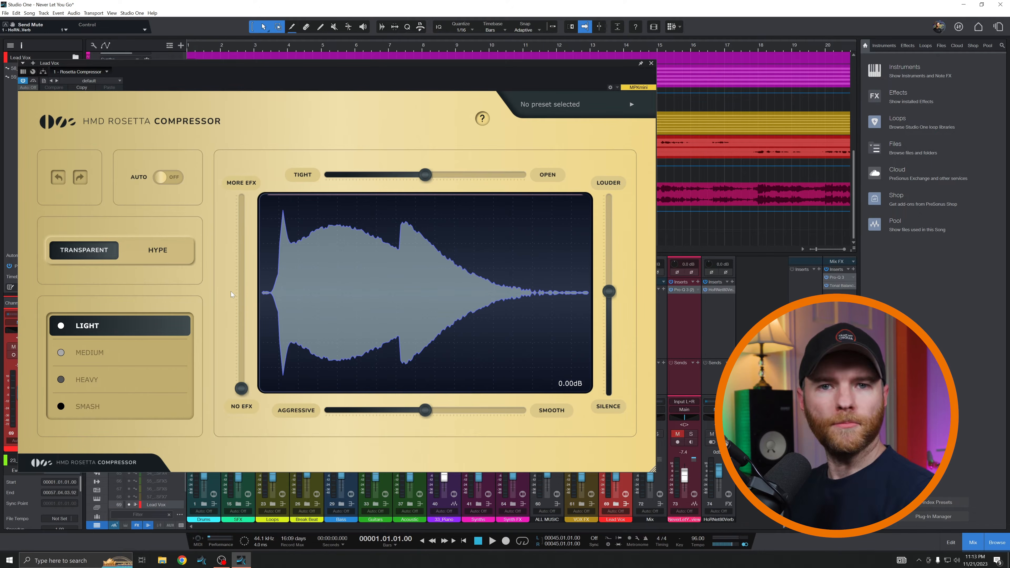
pyautogui.moveTo(240, 385); pyautogui.dragTo(251, 339)
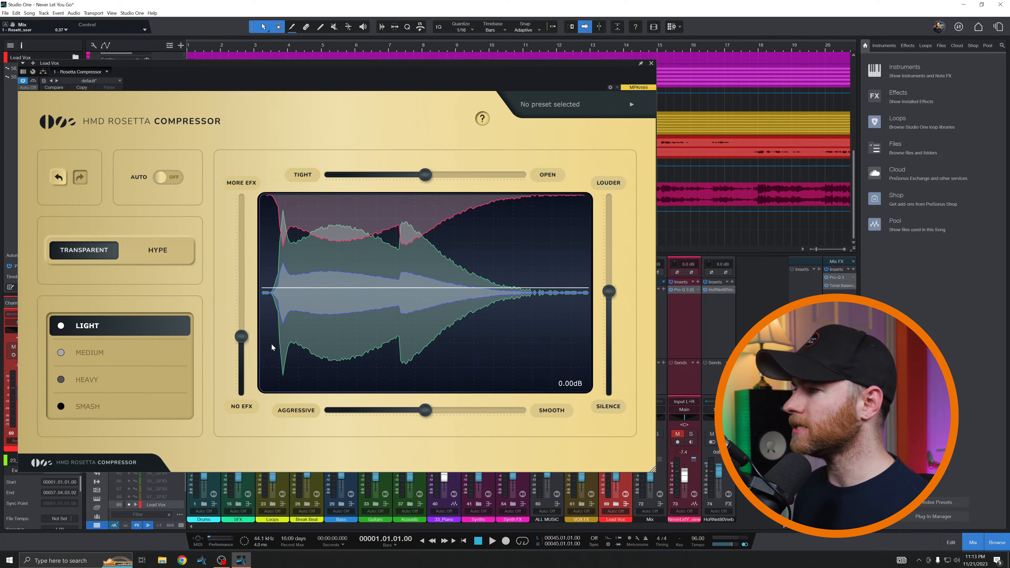
pyautogui.moveTo(244, 341); pyautogui.dragTo(236, 308)
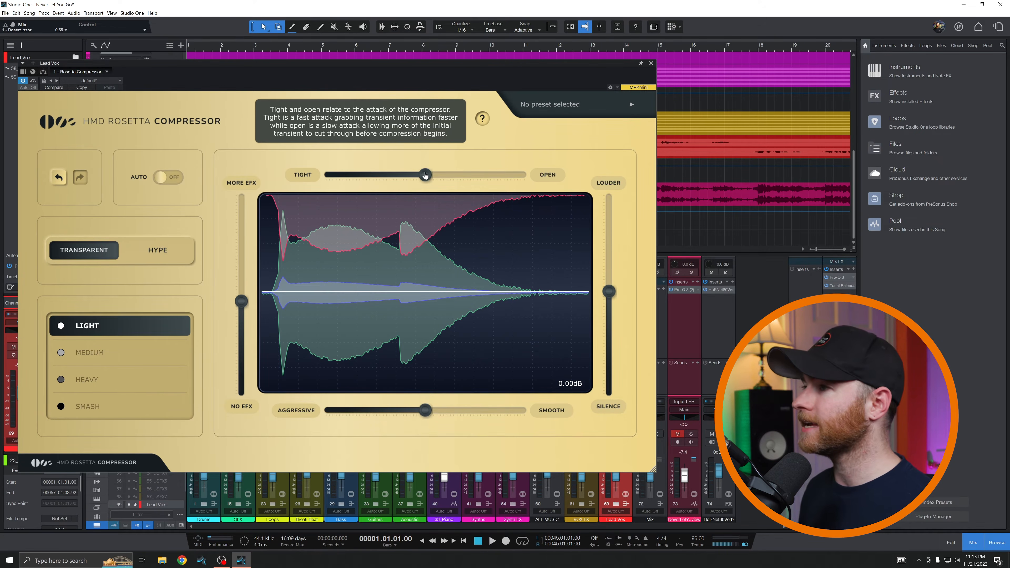
# Sweep the attack fully to Tight and back to about 0.53, and the release from fully Aggressive to fully Smooth
pyautogui.moveTo(426, 175); pyautogui.dragTo(299, 183)
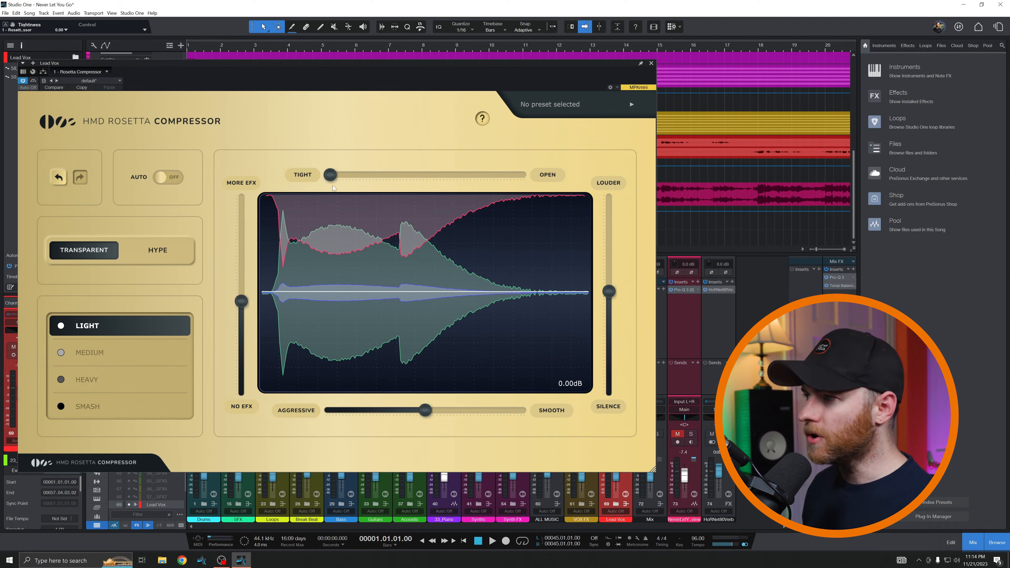
pyautogui.moveTo(330, 176); pyautogui.dragTo(432, 177)
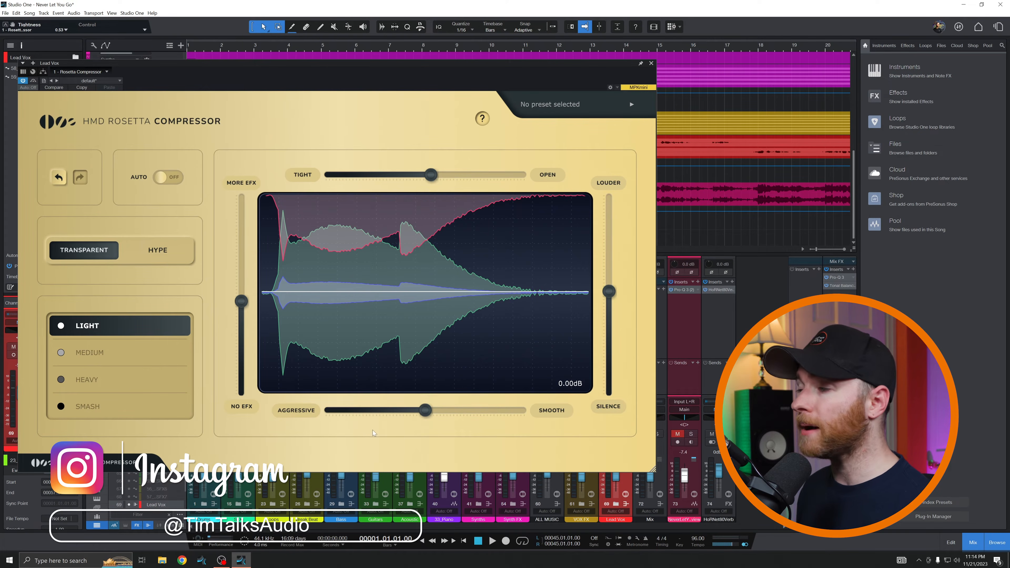
pyautogui.moveTo(425, 410); pyautogui.dragTo(330, 411)
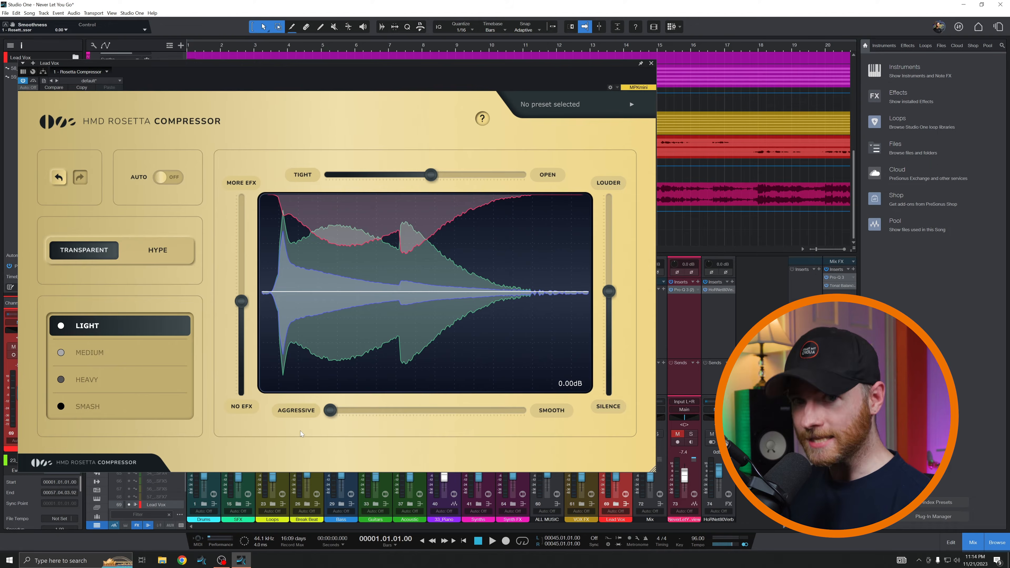
pyautogui.moveTo(336, 415); pyautogui.dragTo(555, 409)
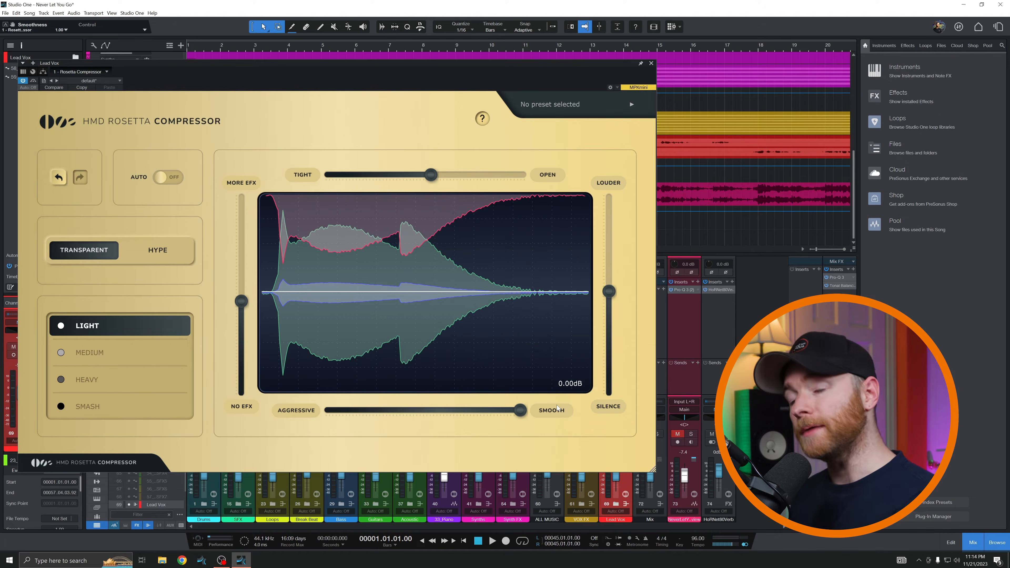
# Try a tighter attack with less effect, followed by a fully Open attack with a fully Aggressive release
pyautogui.moveTo(435, 183); pyautogui.dragTo(377, 190)
pyautogui.moveTo(255, 306); pyautogui.dragTo(256, 346)
pyautogui.moveTo(385, 181); pyautogui.dragTo(523, 180)
pyautogui.moveTo(517, 414); pyautogui.dragTo(287, 416)
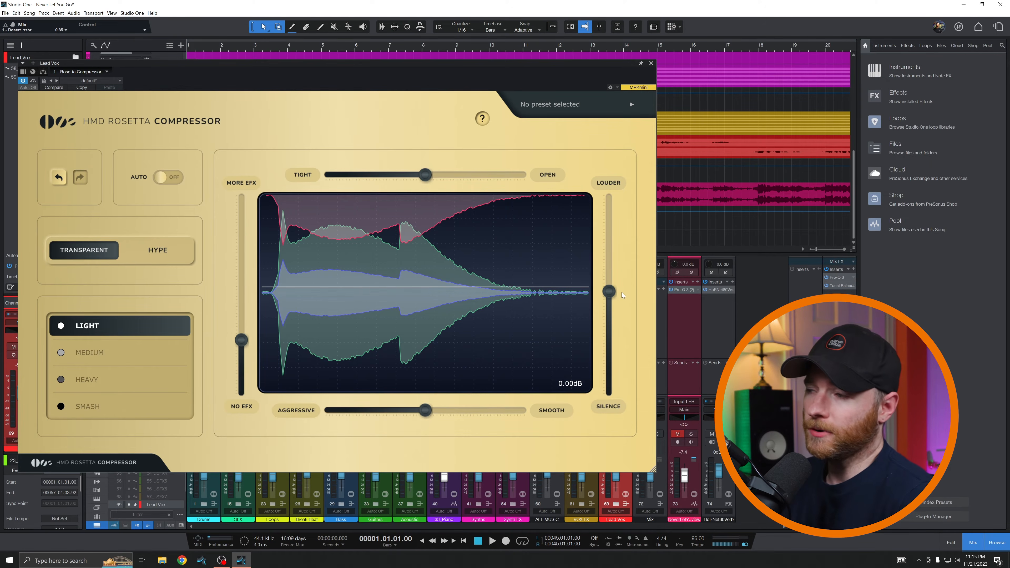
# Sweep the makeup gain down toward Silence and up to about 10.2 dB
pyautogui.moveTo(609, 292); pyautogui.dragTo(609, 330)
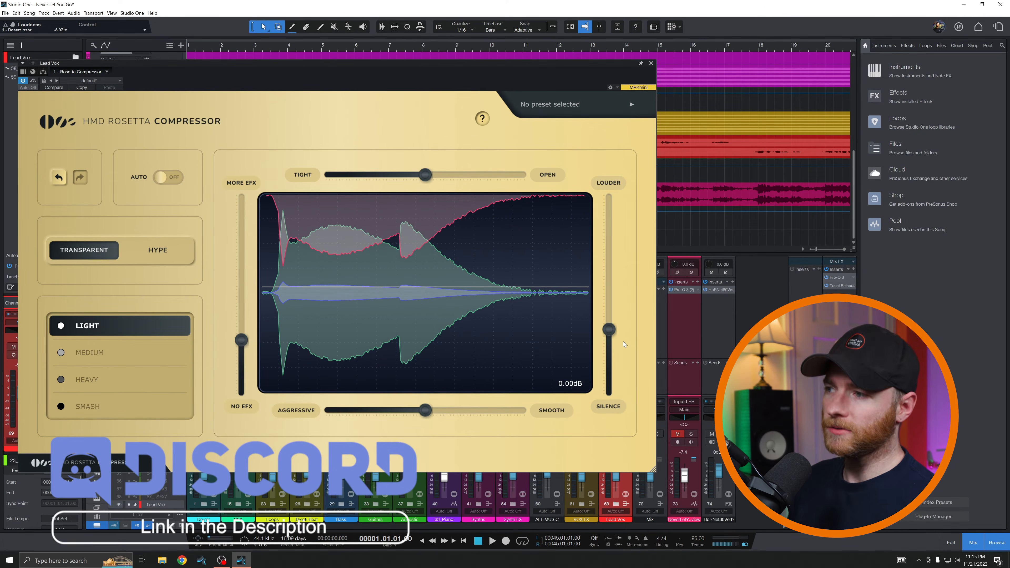
pyautogui.moveTo(608, 329); pyautogui.dragTo(617, 247)
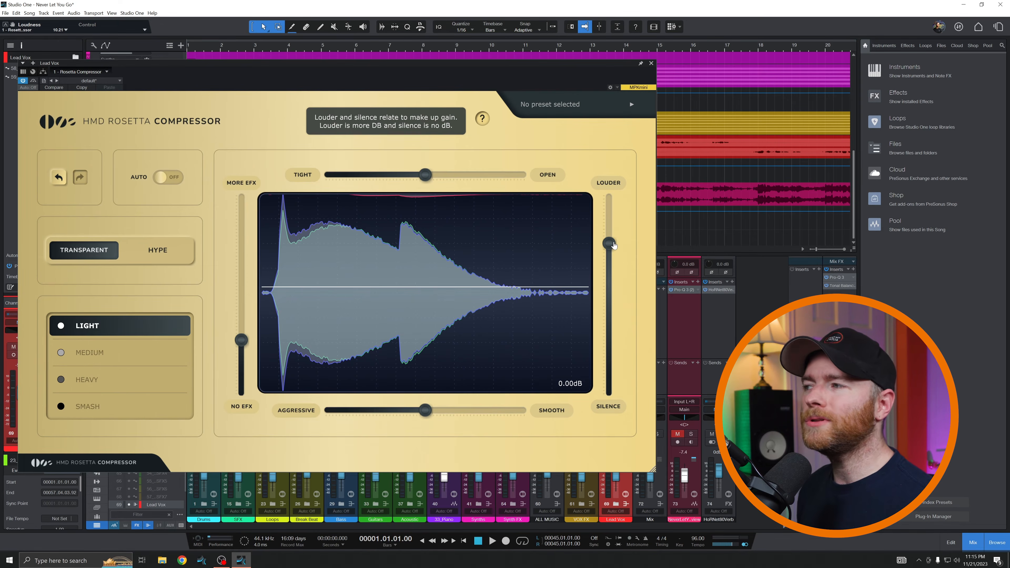
# Turn on automatic gain and bring the makeup gain back to about 0 dB
pyautogui.click(180, 179)
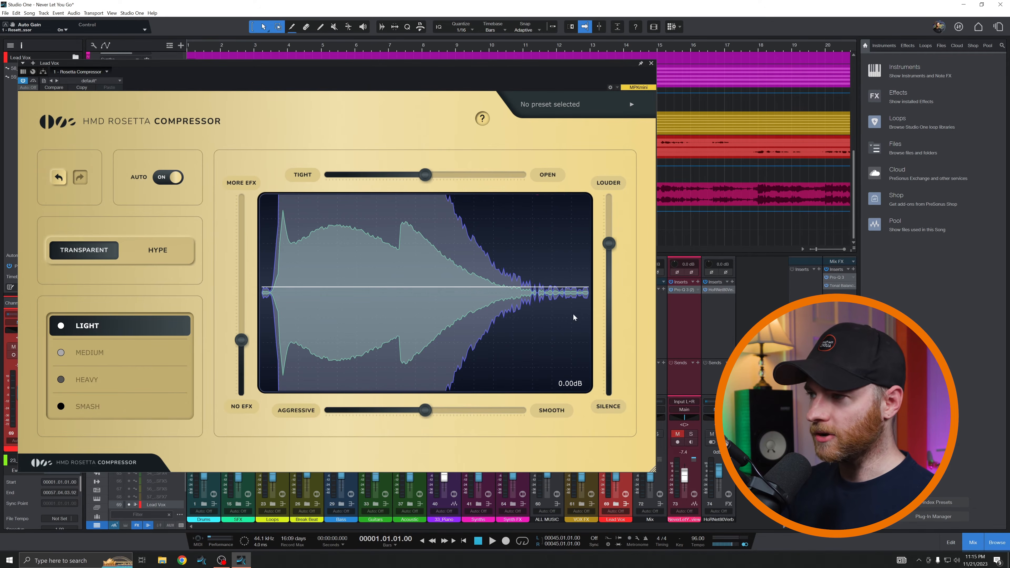
pyautogui.moveTo(609, 244); pyautogui.dragTo(607, 298)
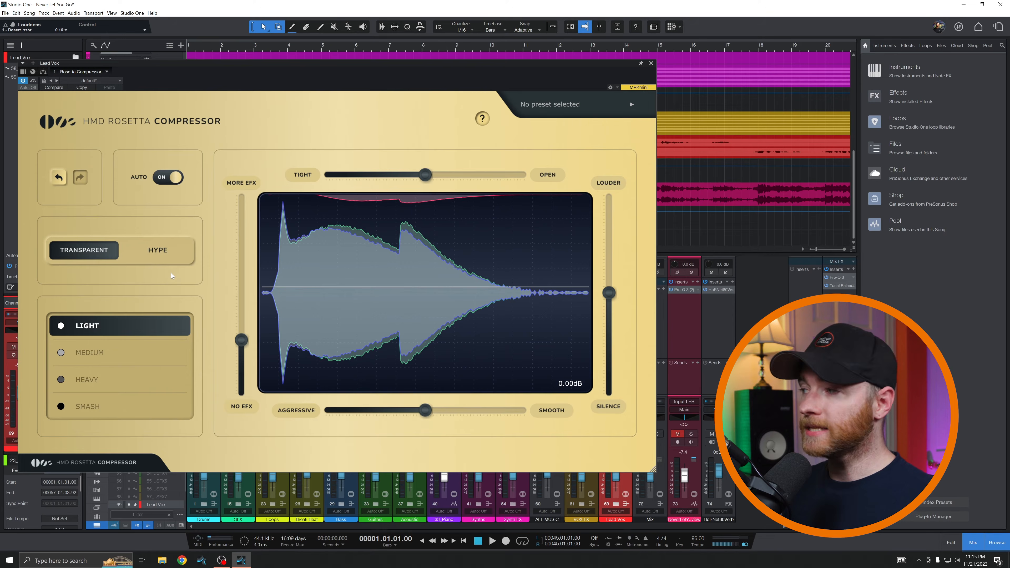
# Load the compressor's vocal preset VOCAL_Smooth And Open
pyautogui.moveTo(175, 266)
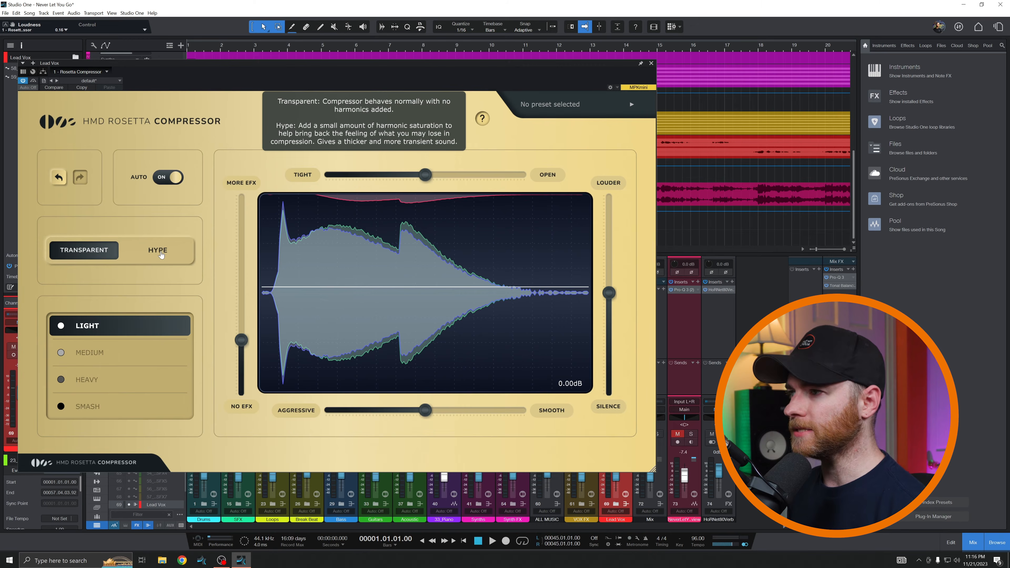
pyautogui.click(567, 109)
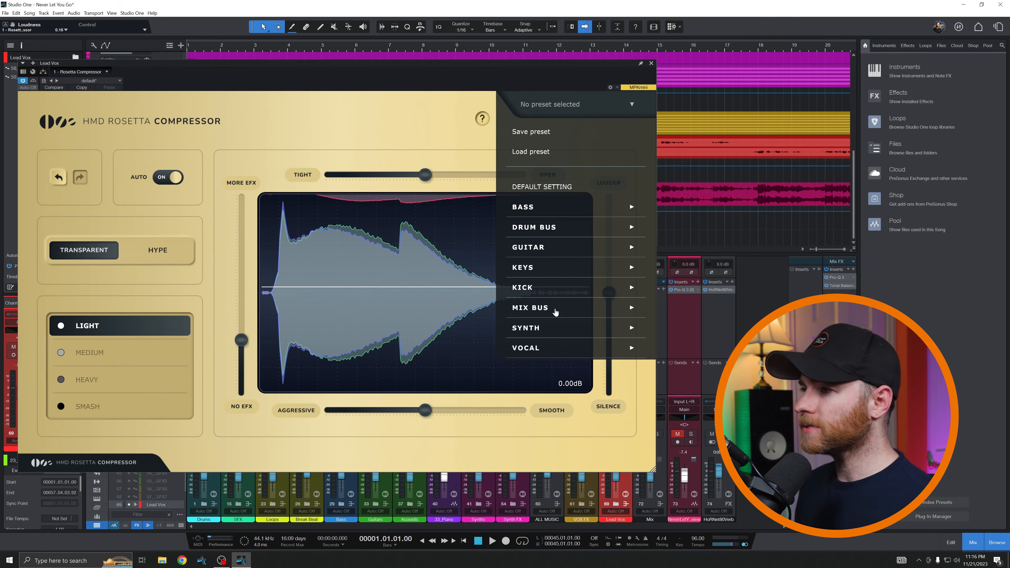
pyautogui.click(607, 352)
pyautogui.scroll(-3, 601, 337)
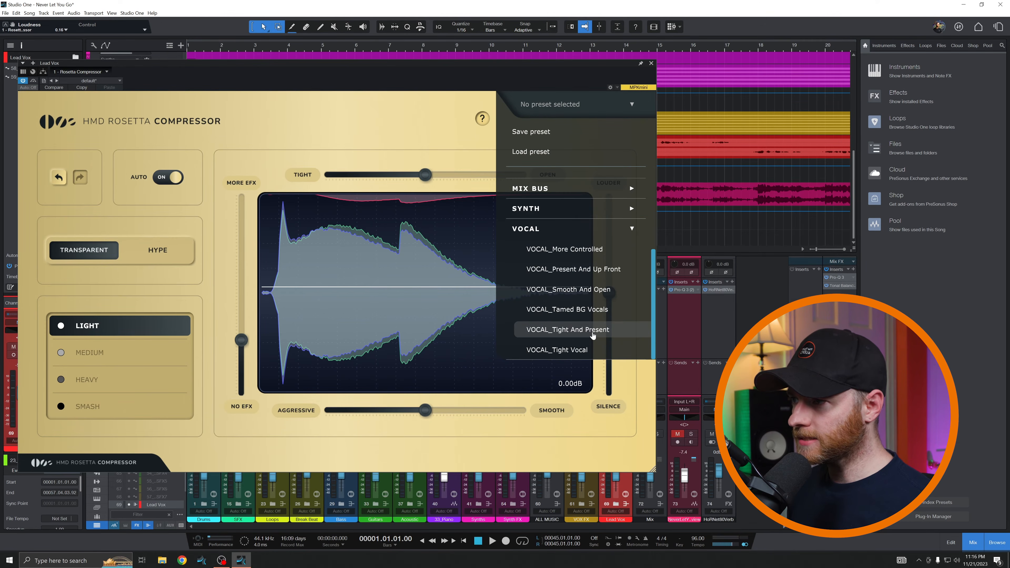
pyautogui.click(597, 337)
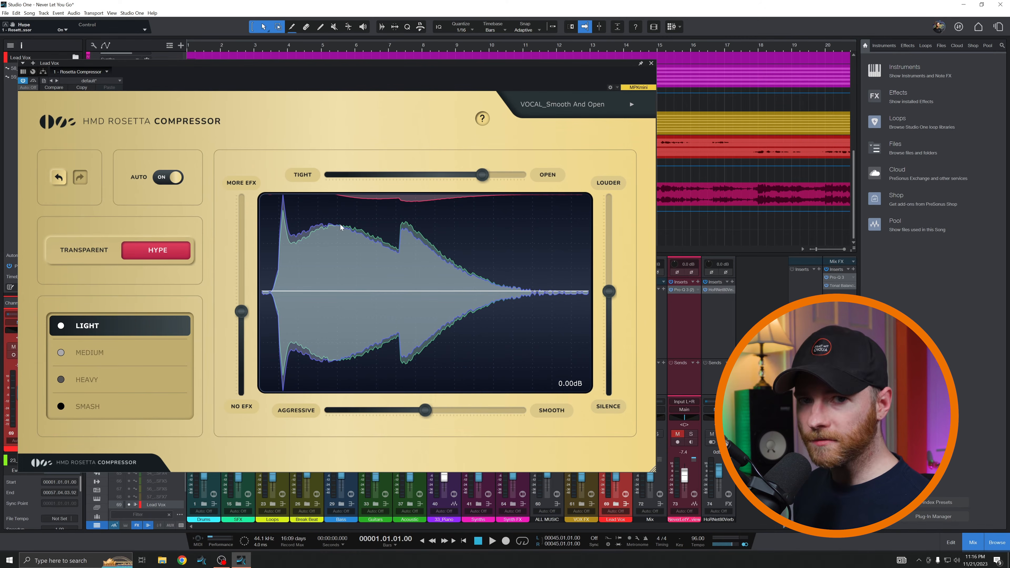
# Play the song, raise the effect amount to about halfway and lower the makeup gain to about -1.6 dB
pyautogui.press('space')
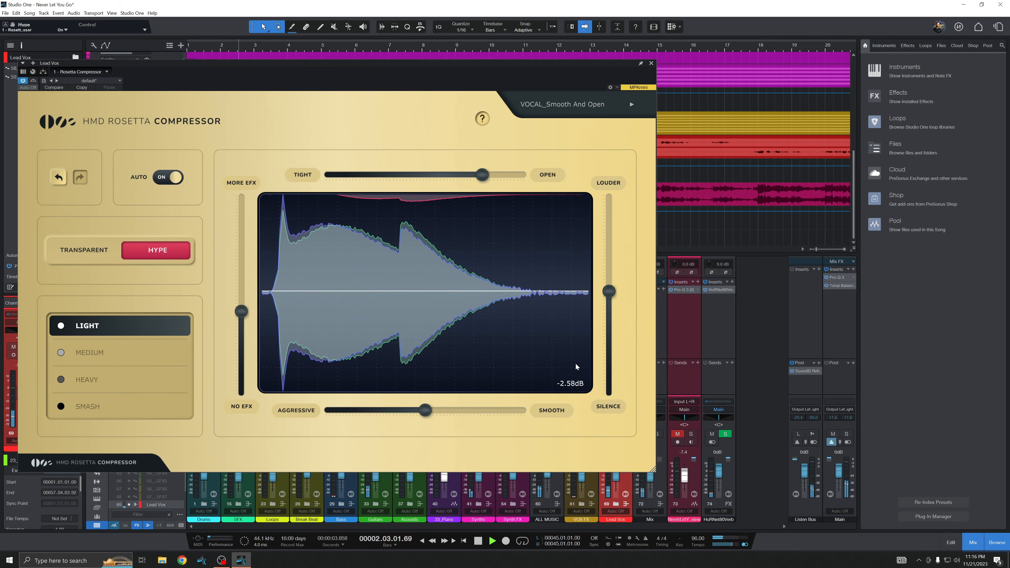
pyautogui.moveTo(247, 316); pyautogui.dragTo(251, 301)
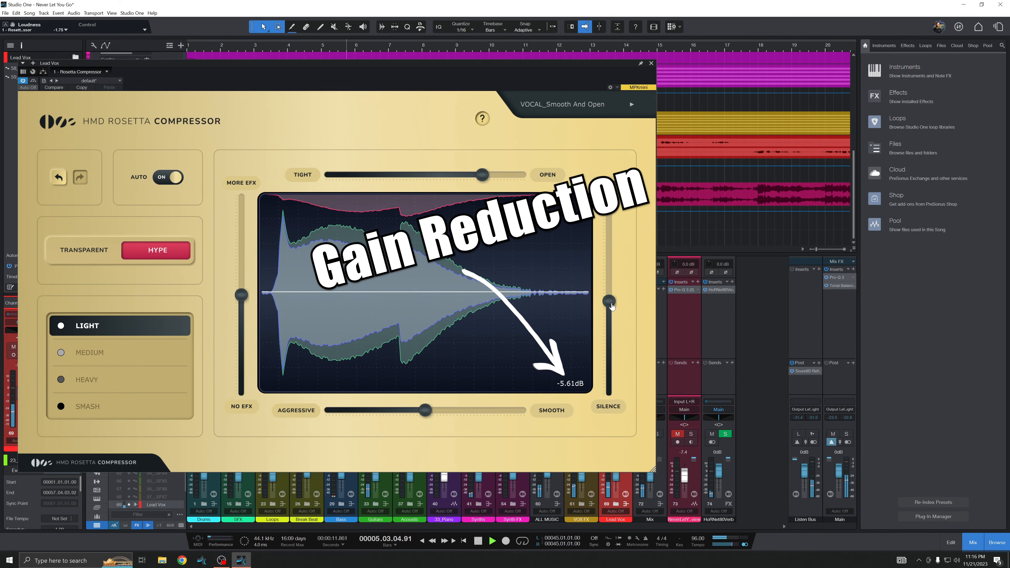
pyautogui.moveTo(612, 296); pyautogui.dragTo(612, 305)
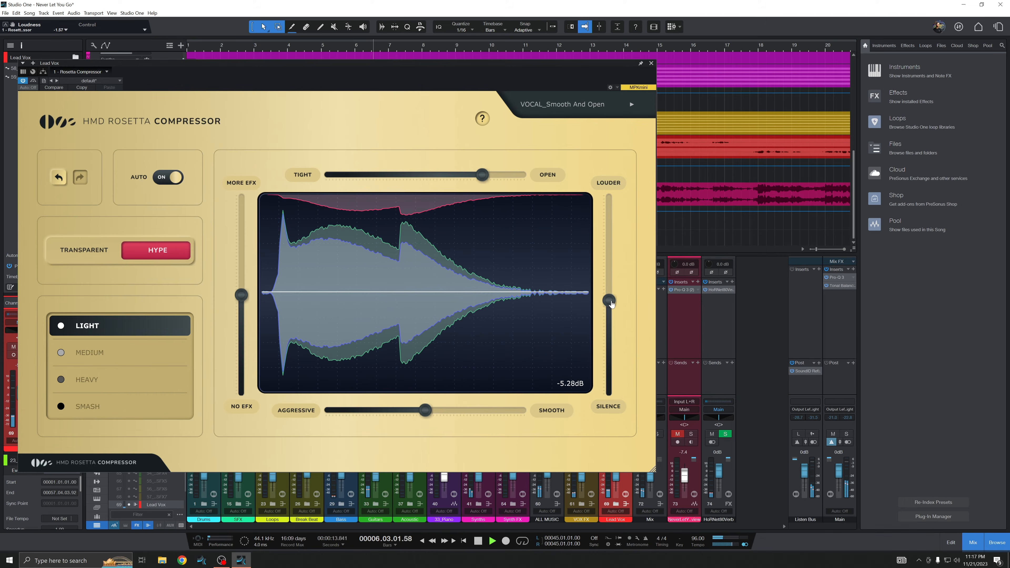
# Make the attack tighter and set the release smoothness to about 0.42 during playback
pyautogui.moveTo(484, 182); pyautogui.dragTo(451, 183)
pyautogui.moveTo(425, 410); pyautogui.dragTo(400, 413)
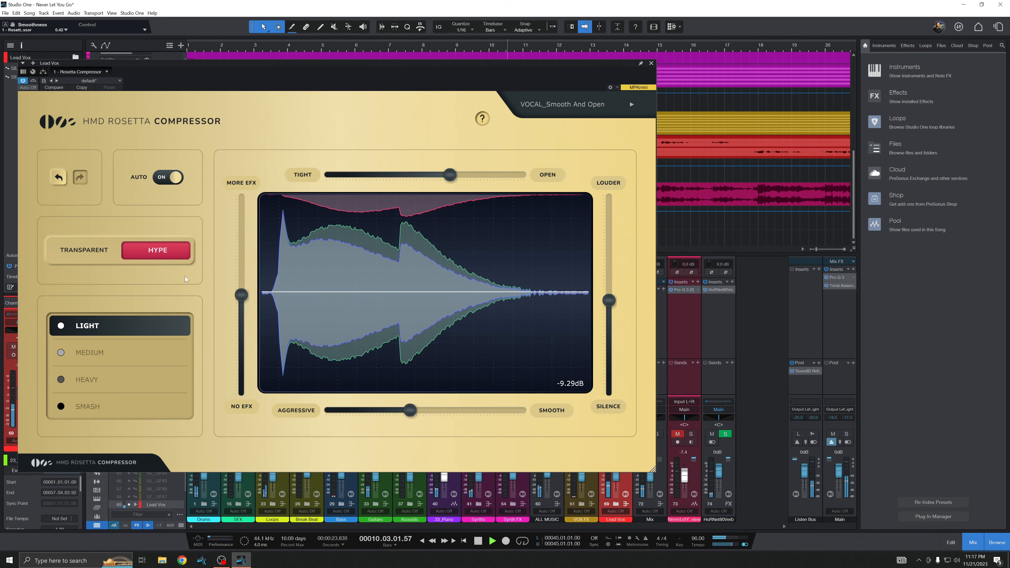
# Compare Transparent mode against Hype mode on the playing vocal, ending on Hype
pyautogui.click(85, 244)
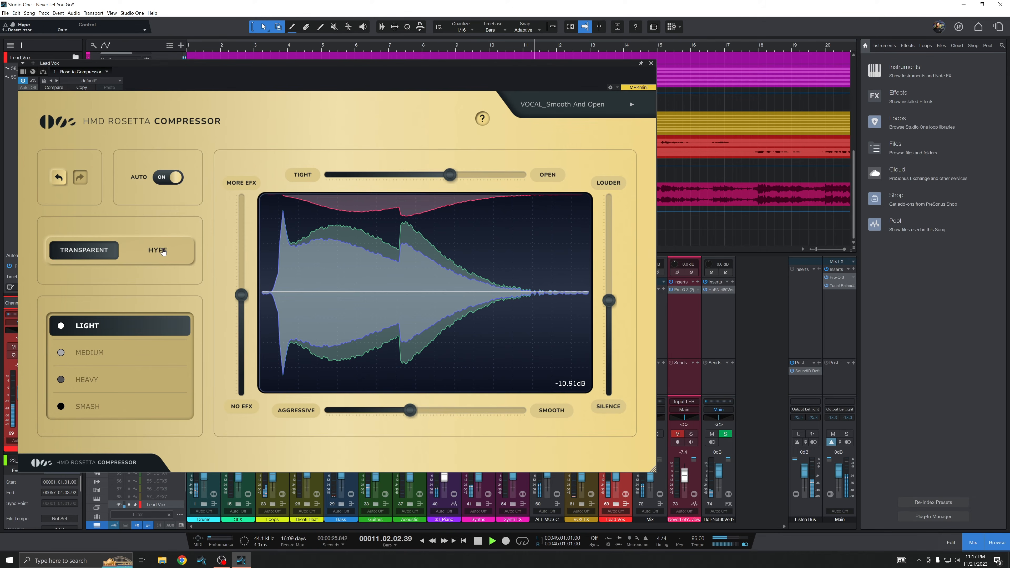
pyautogui.click(164, 252)
# Audition the Smash and Medium compression types, return to Light and fine-tune the makeup gain to about -1.4 dB
pyautogui.click(101, 406)
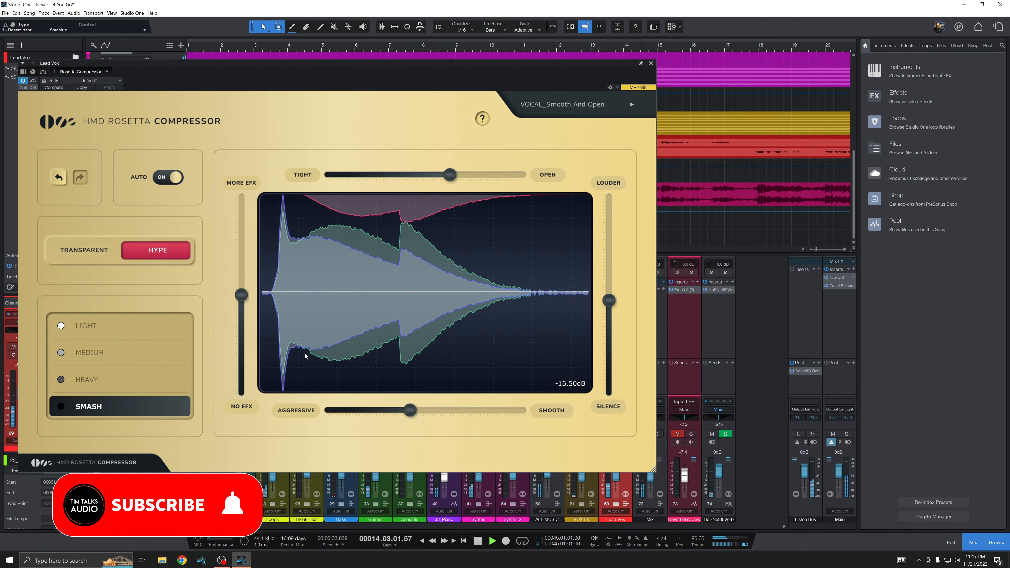
pyautogui.click(138, 356)
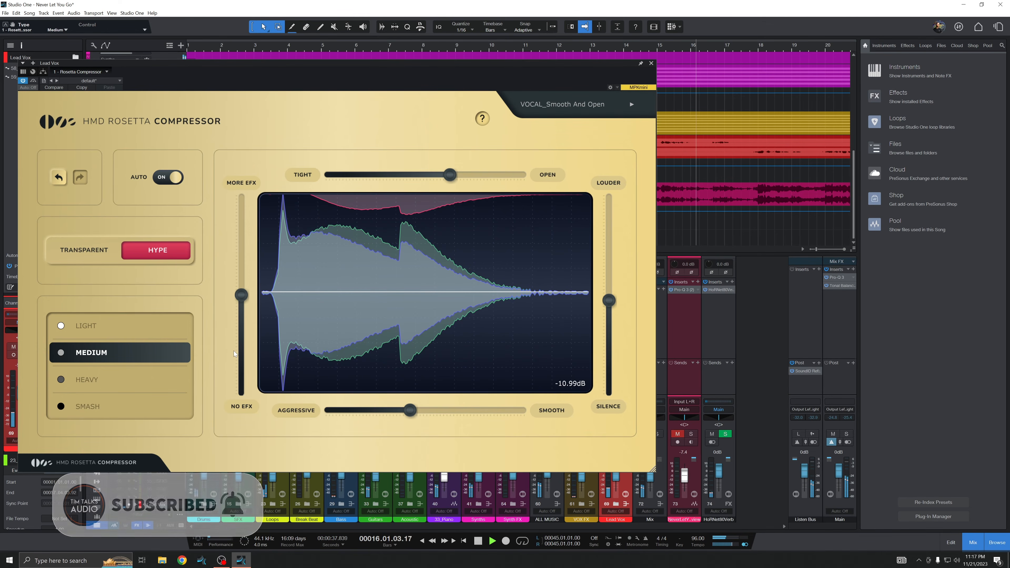
pyautogui.click(139, 328)
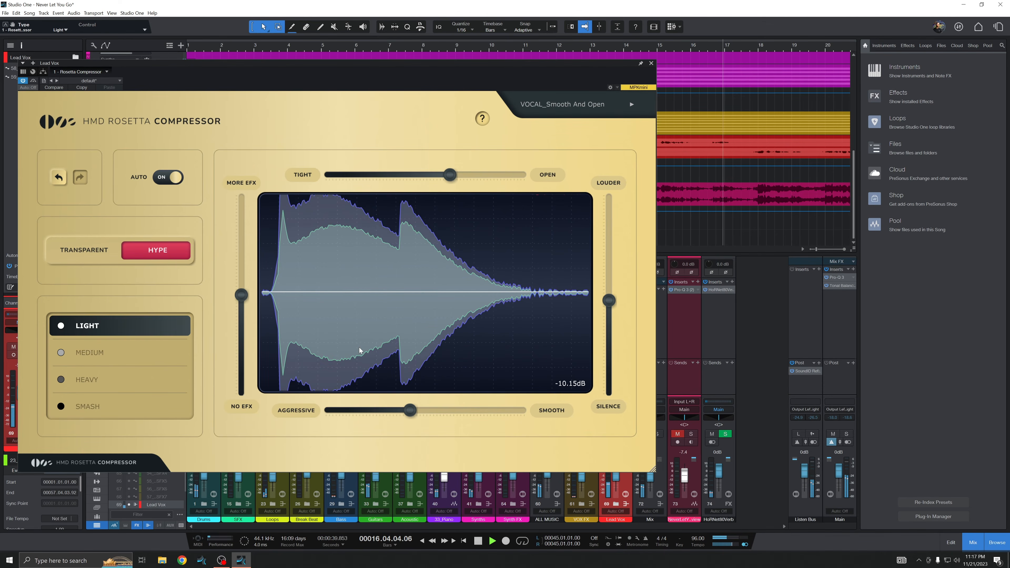
pyautogui.moveTo(610, 301); pyautogui.dragTo(610, 300)
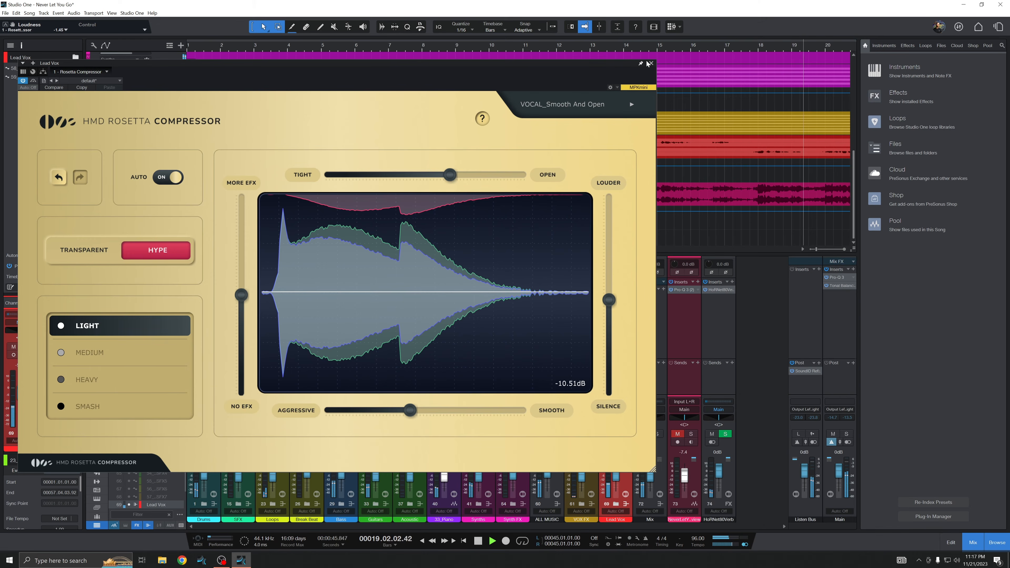
# Set the Lead Vox channel's reverb send level to about -34.9 dB and reopen its Rosetta Compressor
pyautogui.moveTo(618, 64); pyautogui.dragTo(525, 56)
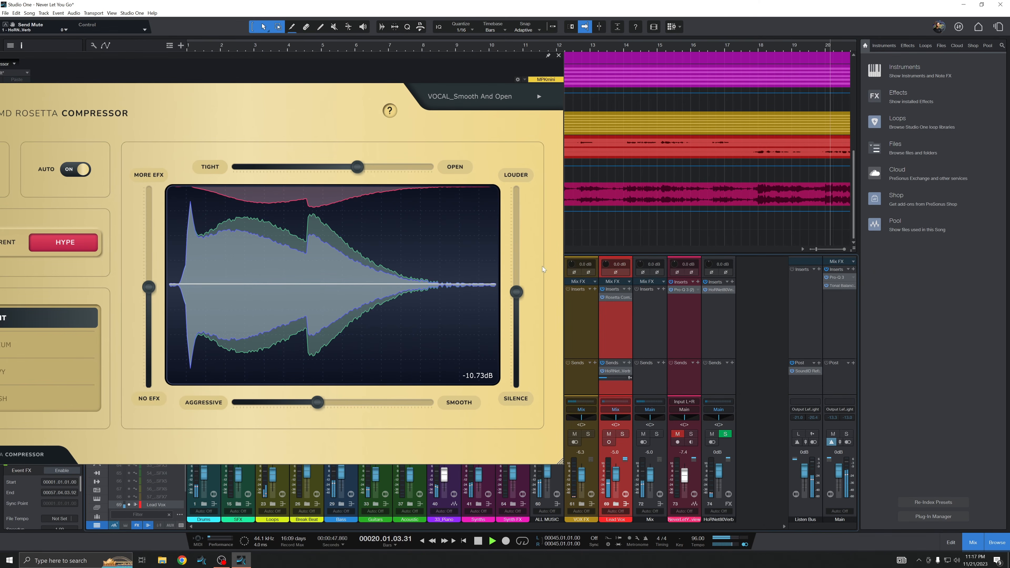
pyautogui.moveTo(344, 74); pyautogui.dragTo(446, 79)
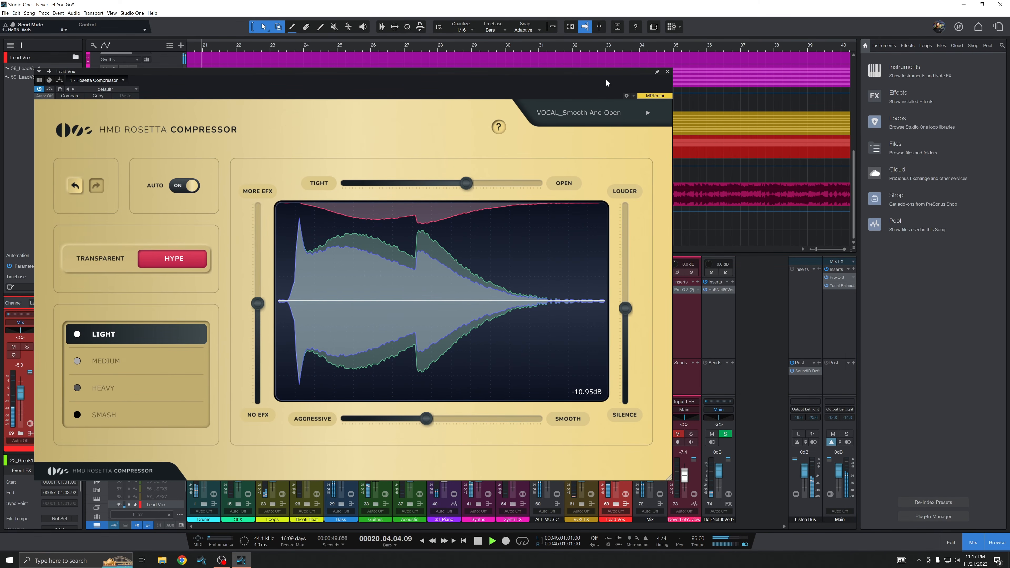
pyautogui.click(668, 72)
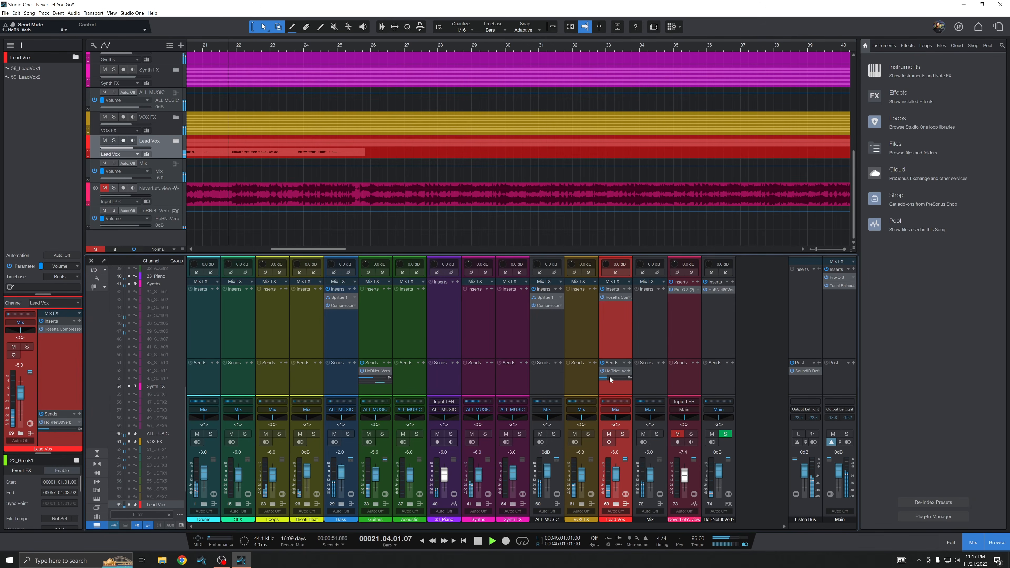
pyautogui.click(617, 298)
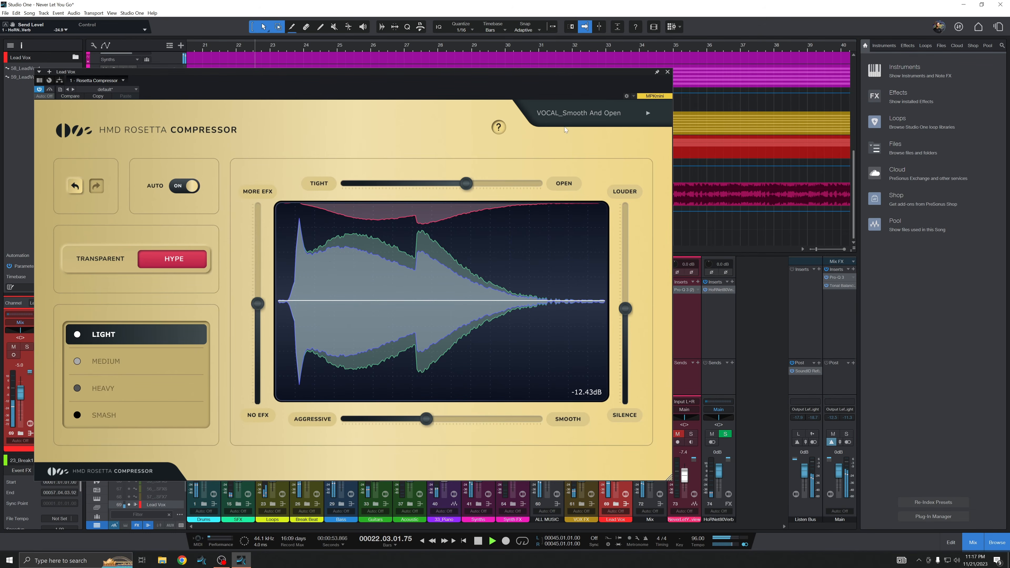
pyautogui.moveTo(562, 78); pyautogui.dragTo(543, 74)
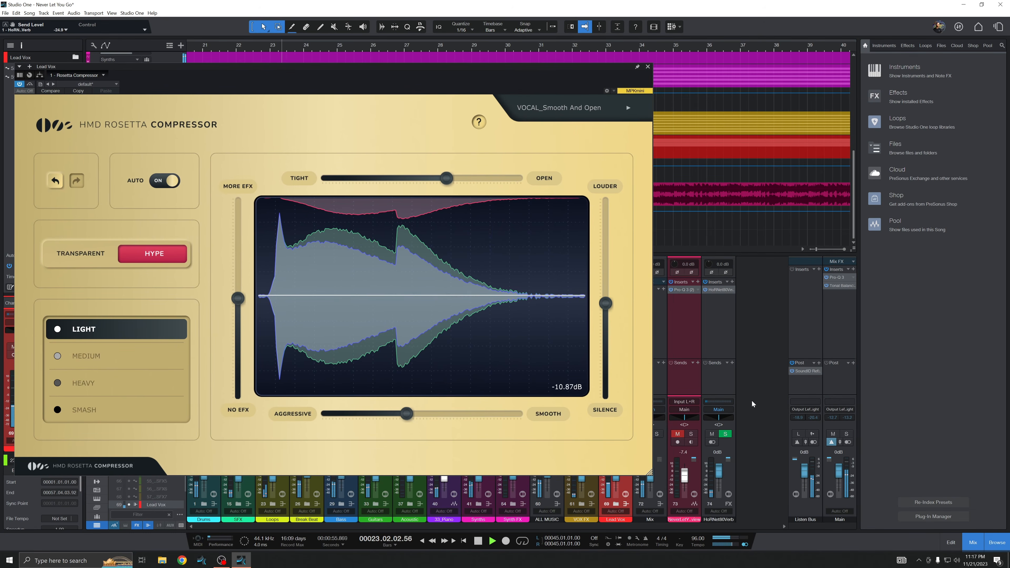